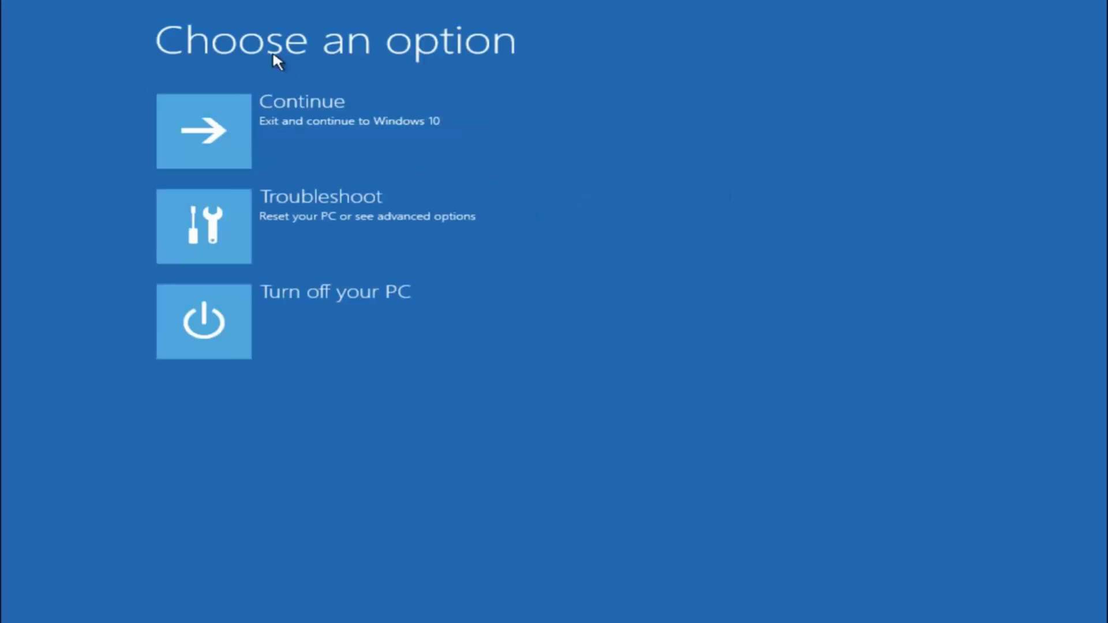
# Launch System Restore from the Troubleshoot > Advanced options menu.
pyautogui.click(247, 213)
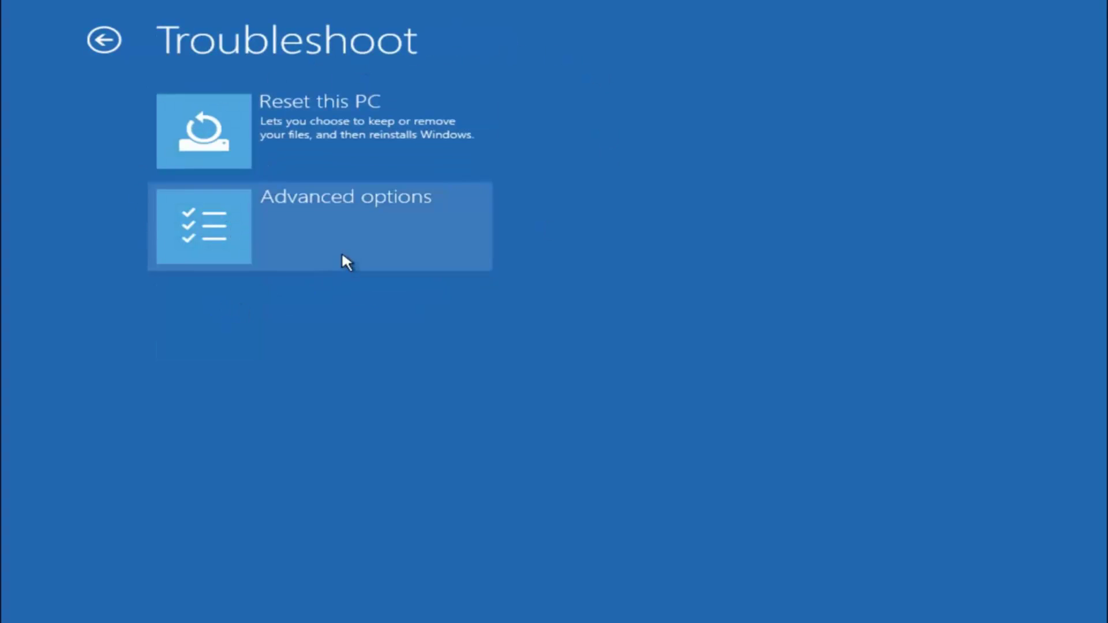
pyautogui.click(248, 229)
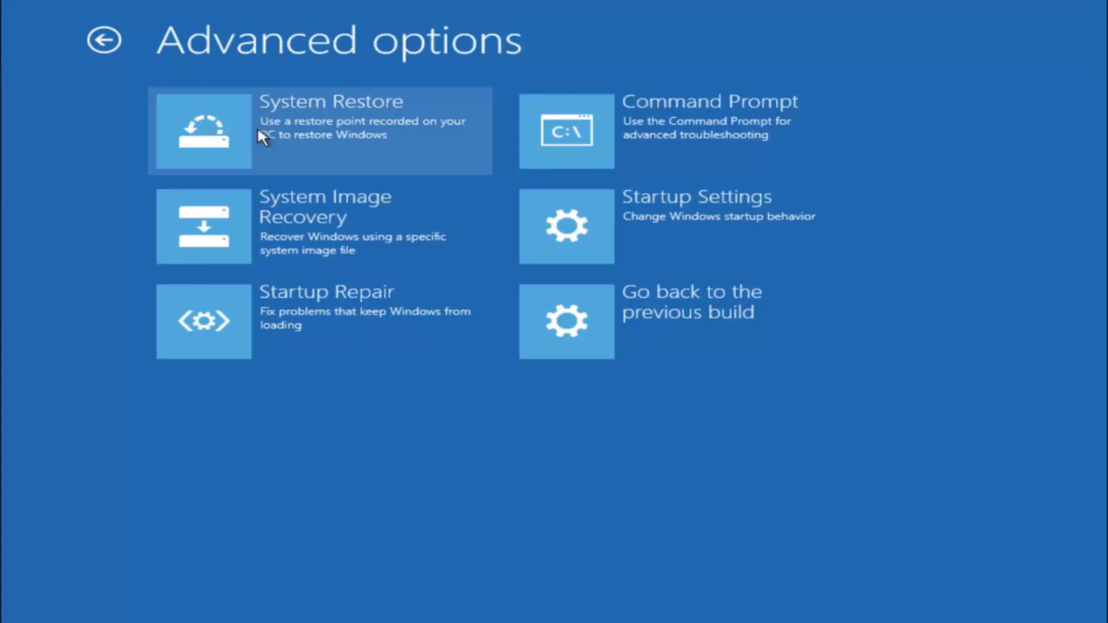
pyautogui.click(269, 137)
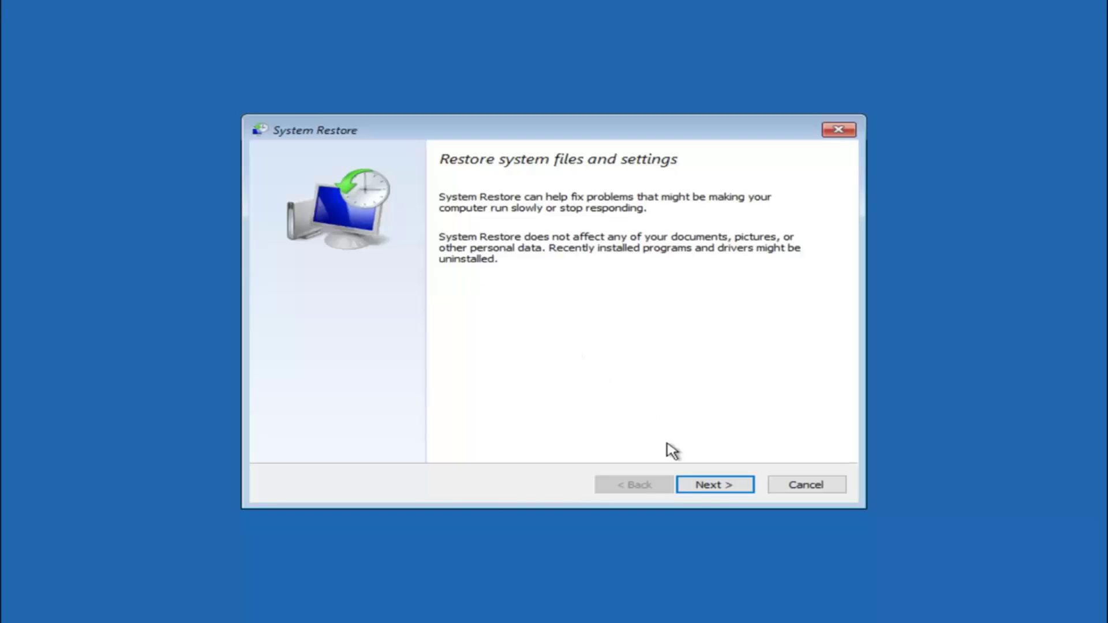
# Advance past the System Restore welcome page to the restore-point list.
pyautogui.click(714, 487)
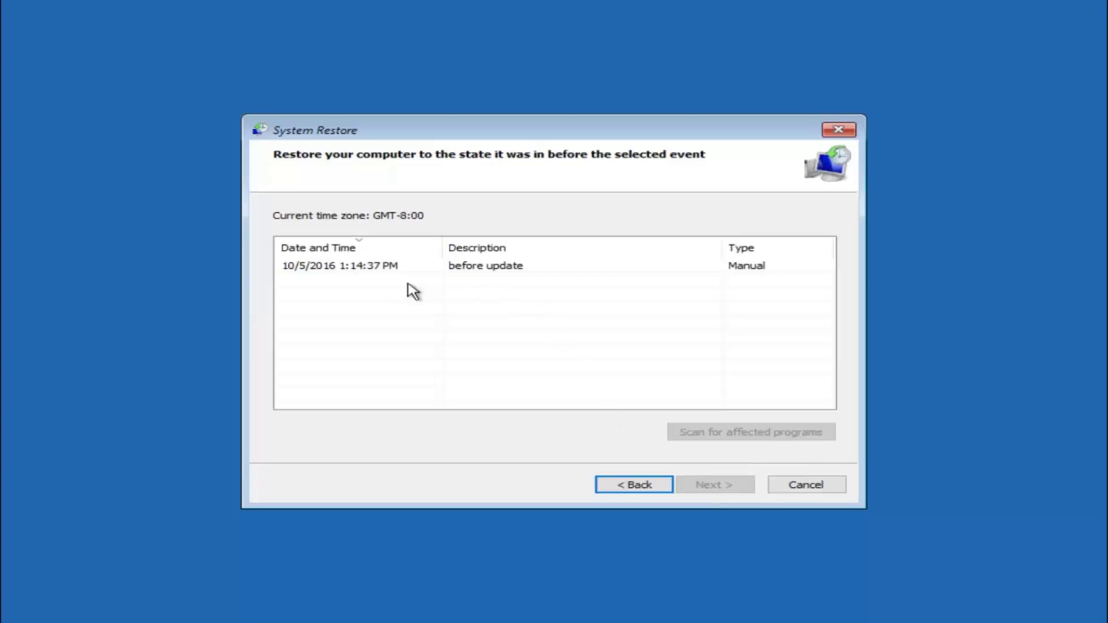
# Select the 10/5/2016 'before update' restore point and confirm it for drive C:.
pyautogui.click(327, 266)
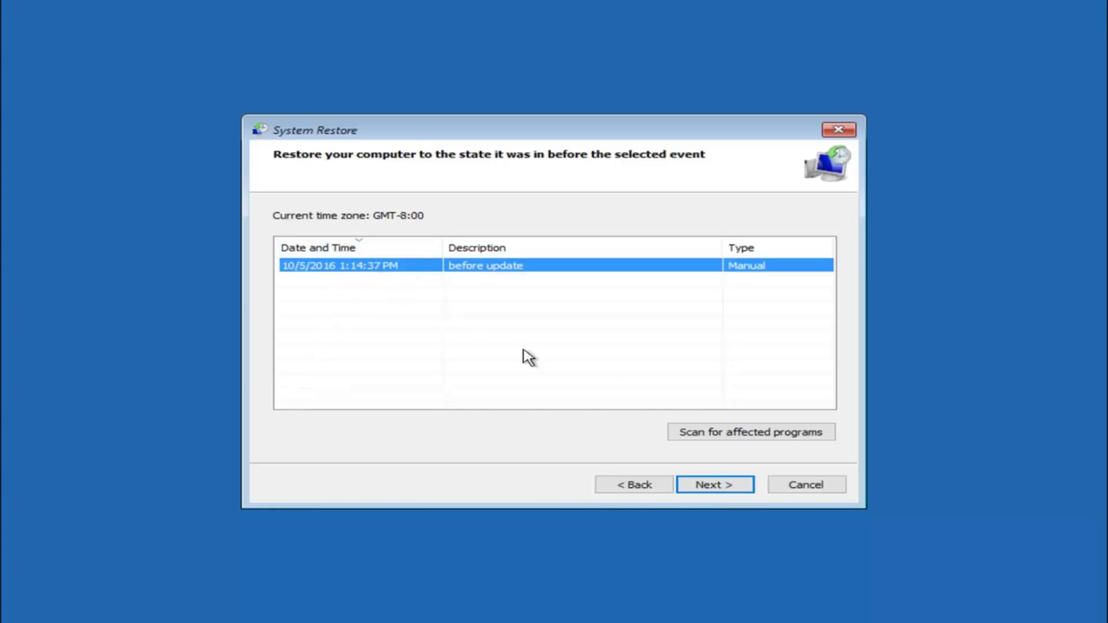
pyautogui.click(709, 488)
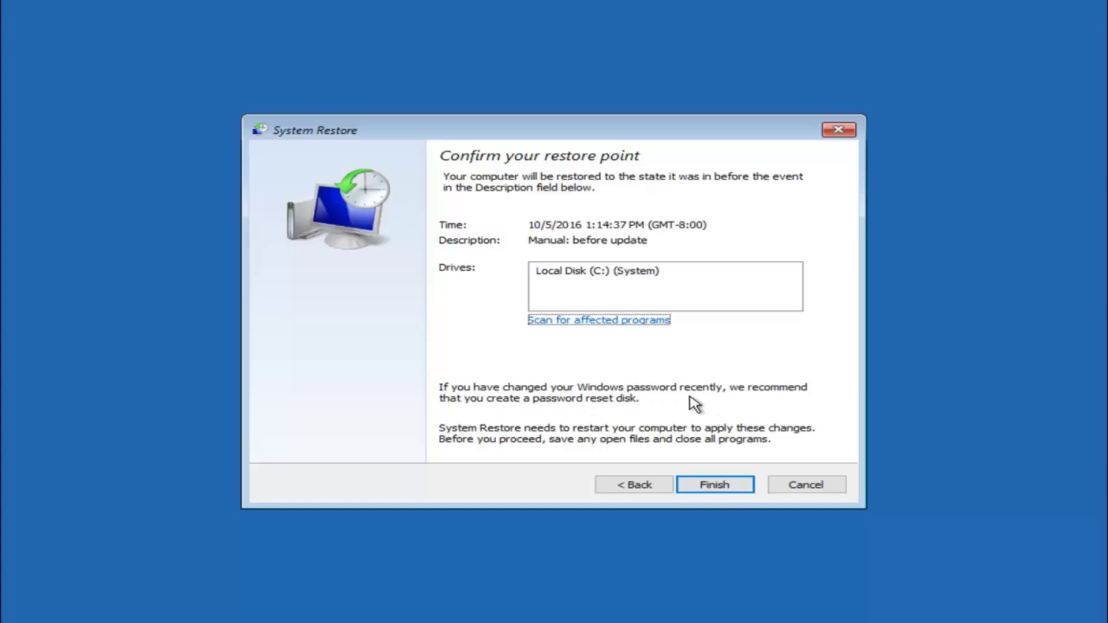
pyautogui.click(722, 495)
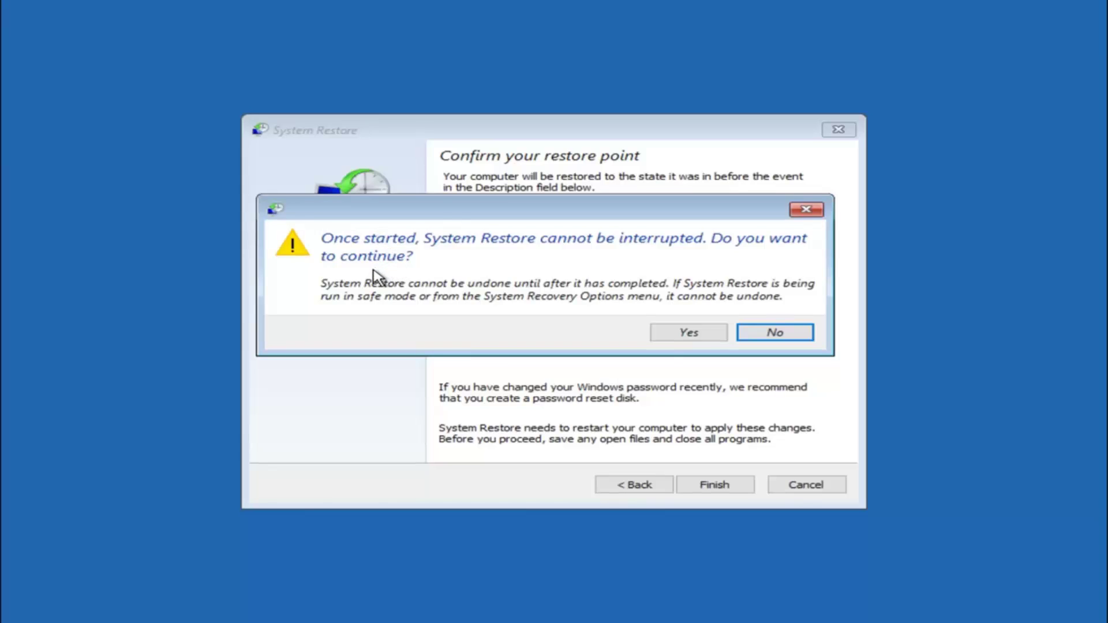
# Confirm the uninterruptible restore, rolling the system back to 10/5/2016 1:14:37 PM.
pyautogui.click(682, 337)
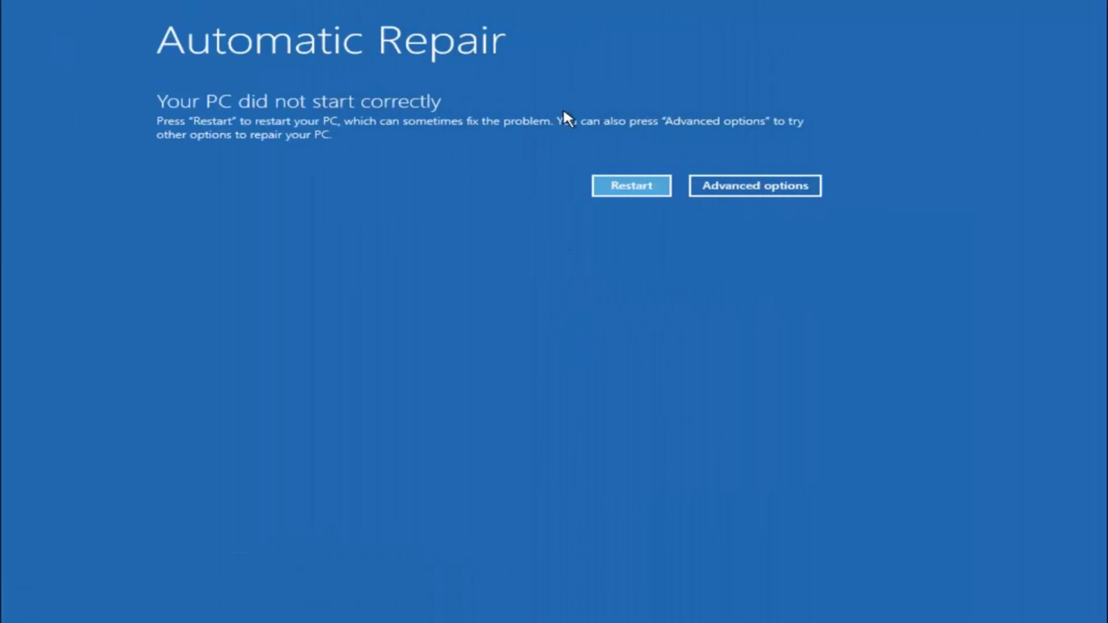
# Reach the advanced recovery options again via Advanced options and Troubleshoot.
pyautogui.click(743, 187)
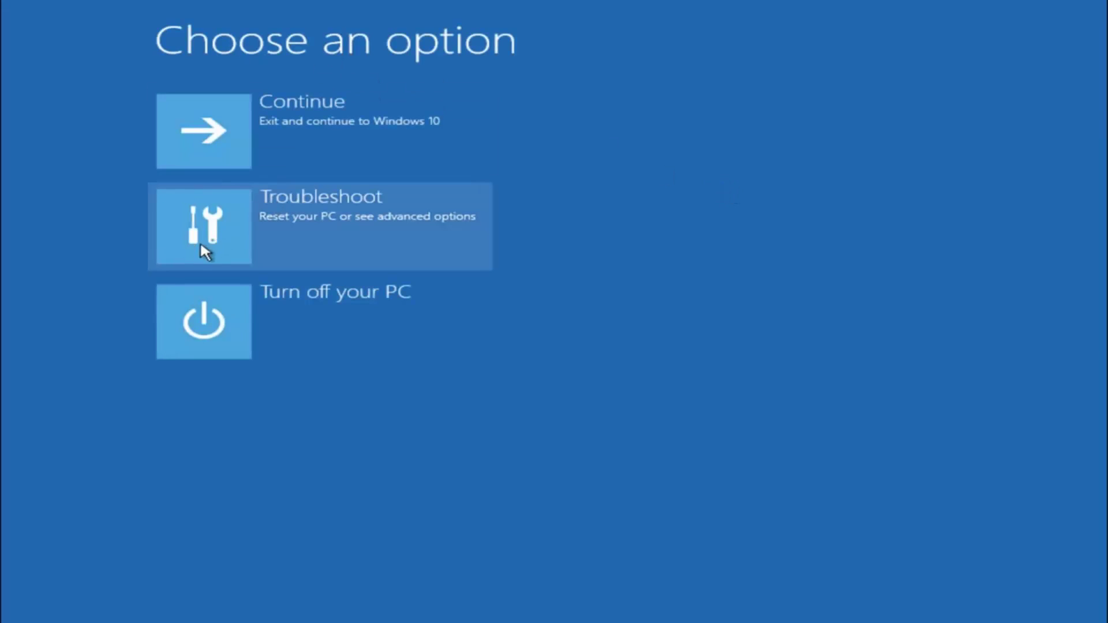
pyautogui.click(261, 224)
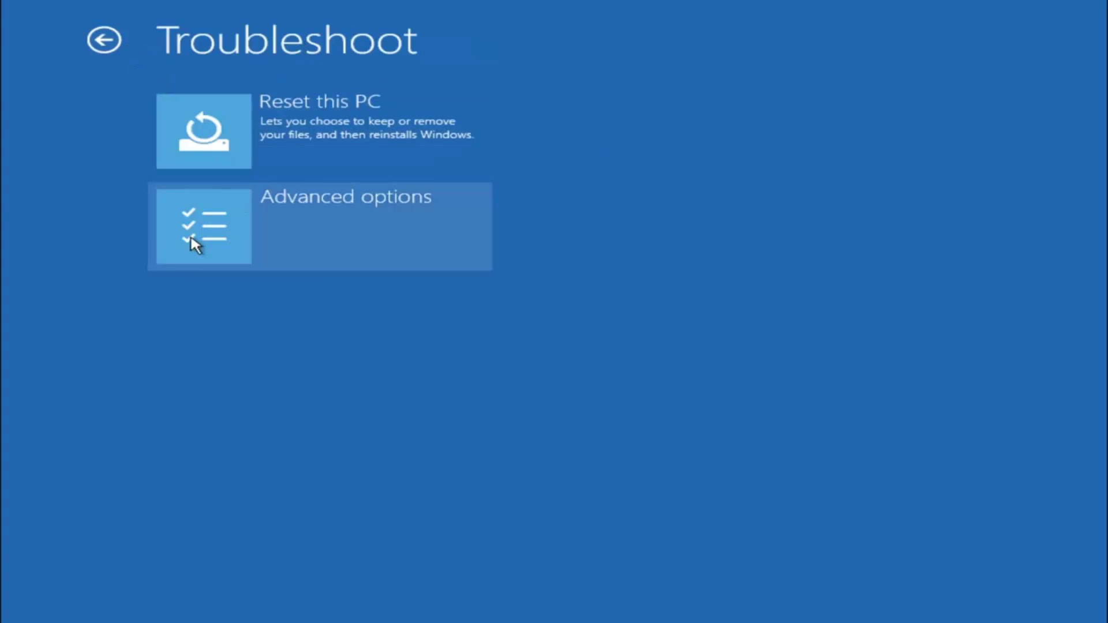
pyautogui.click(269, 227)
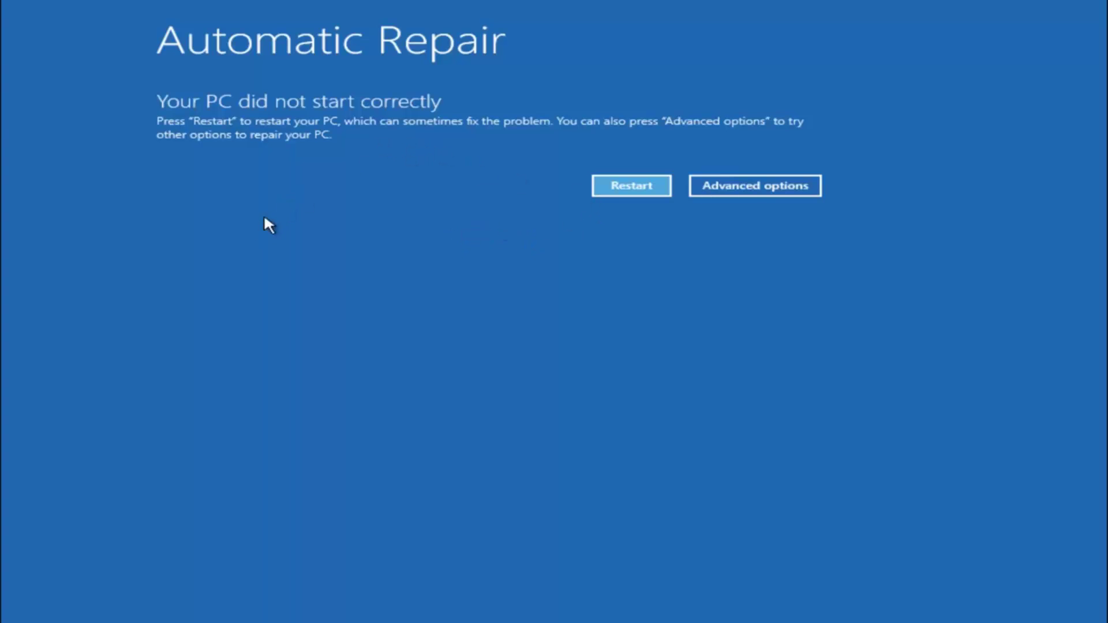
# Launch an administrator Command Prompt through Troubleshoot > Advanced options.
pyautogui.click(740, 188)
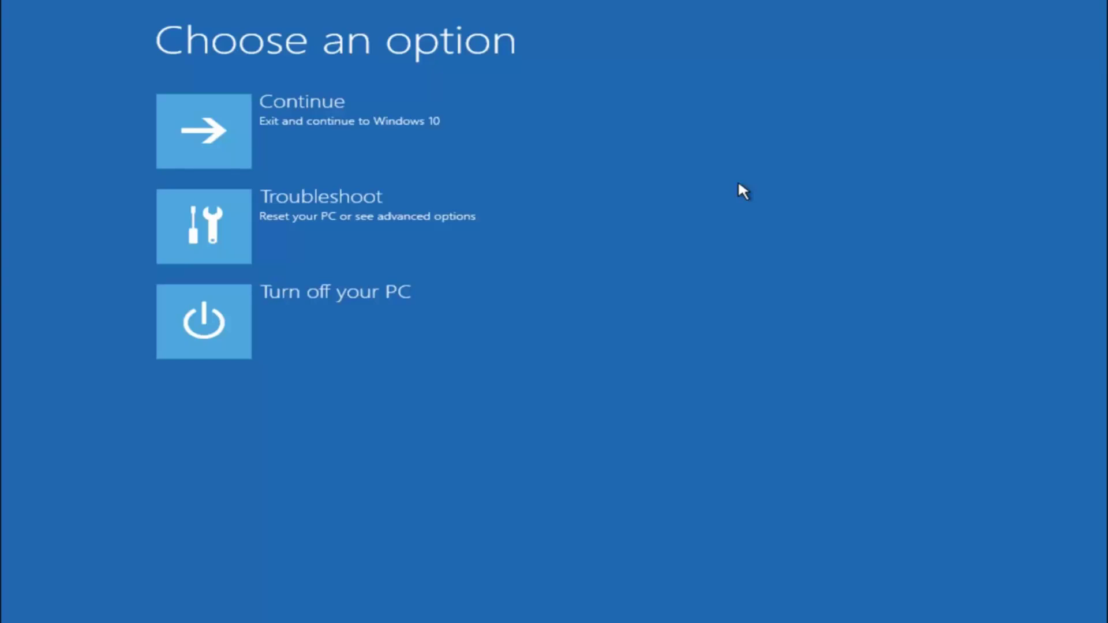
pyautogui.click(215, 232)
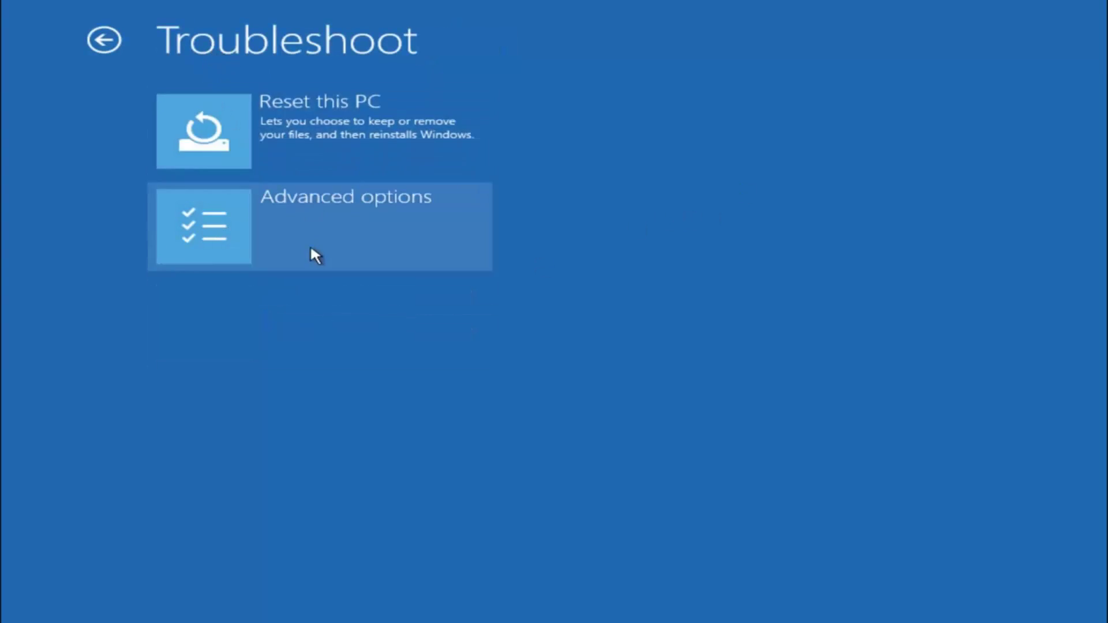
pyautogui.click(254, 211)
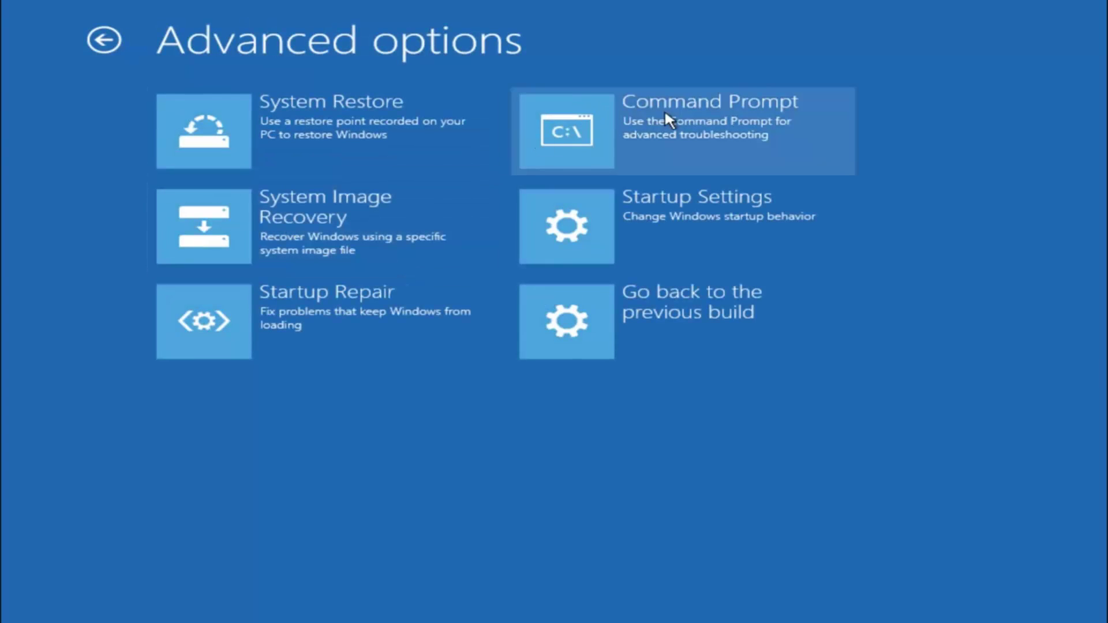
pyautogui.click(653, 141)
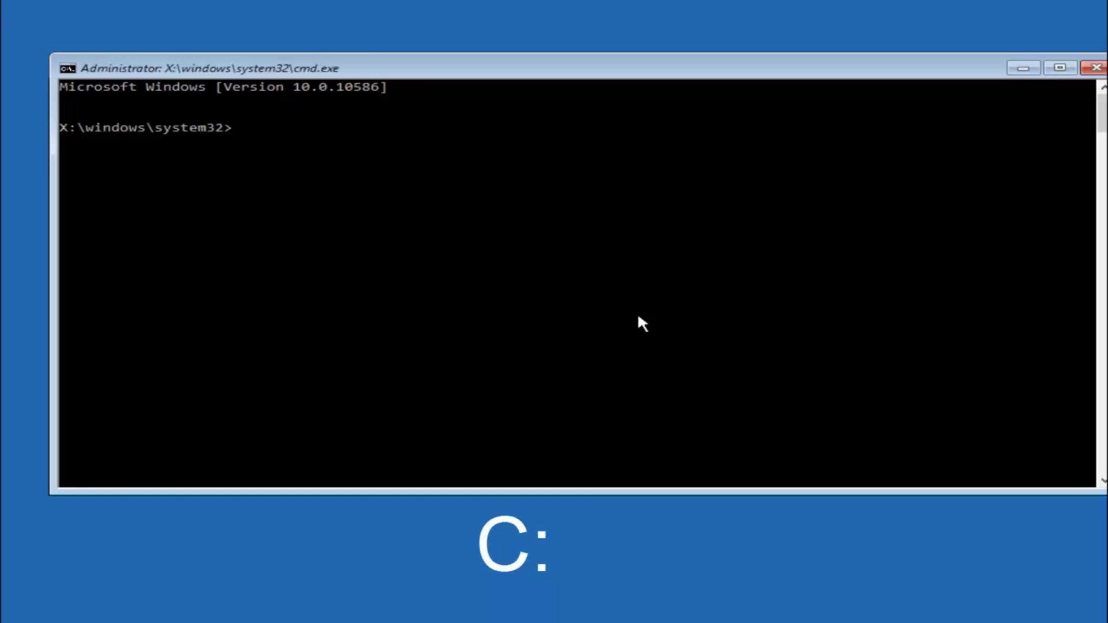
# Switch the prompt to drive C: and list its folders.
pyautogui.write('c:')
pyautogui.press('Return')
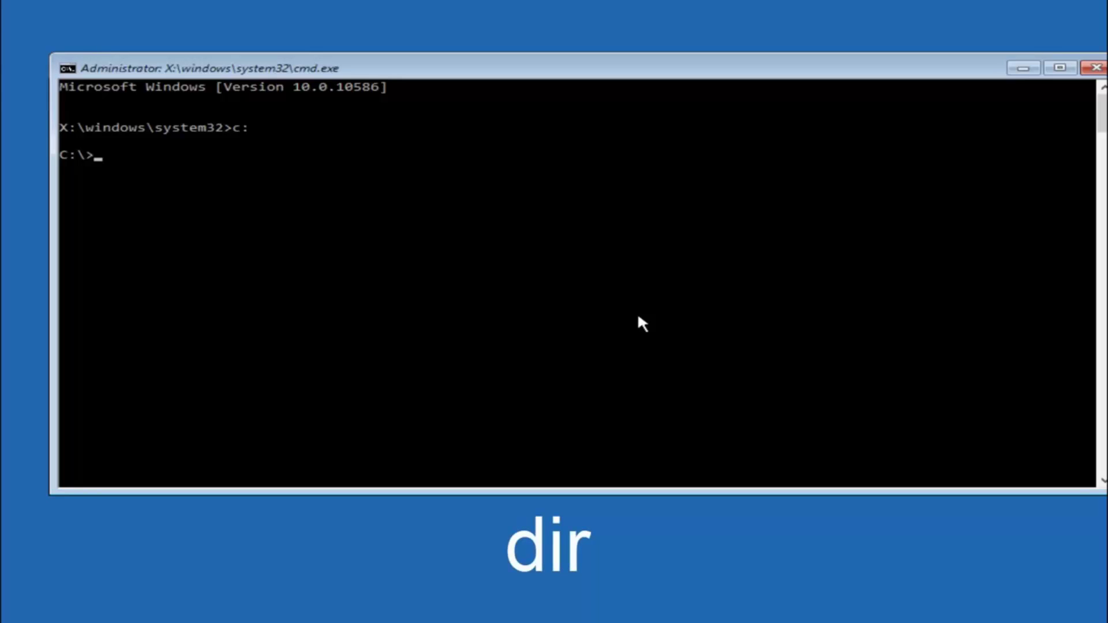
pyautogui.write('dir')
pyautogui.press('Return')
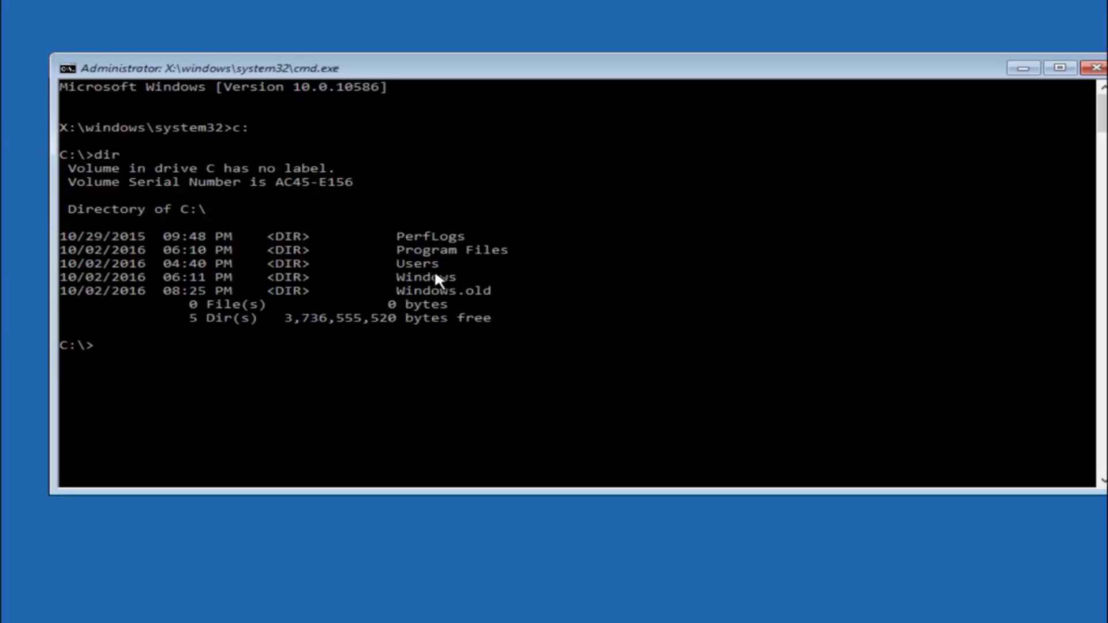
# Move into \windows\system32\config and create a folder named backup.
pyautogui.write('cd')
pyautogui.write(' \\')
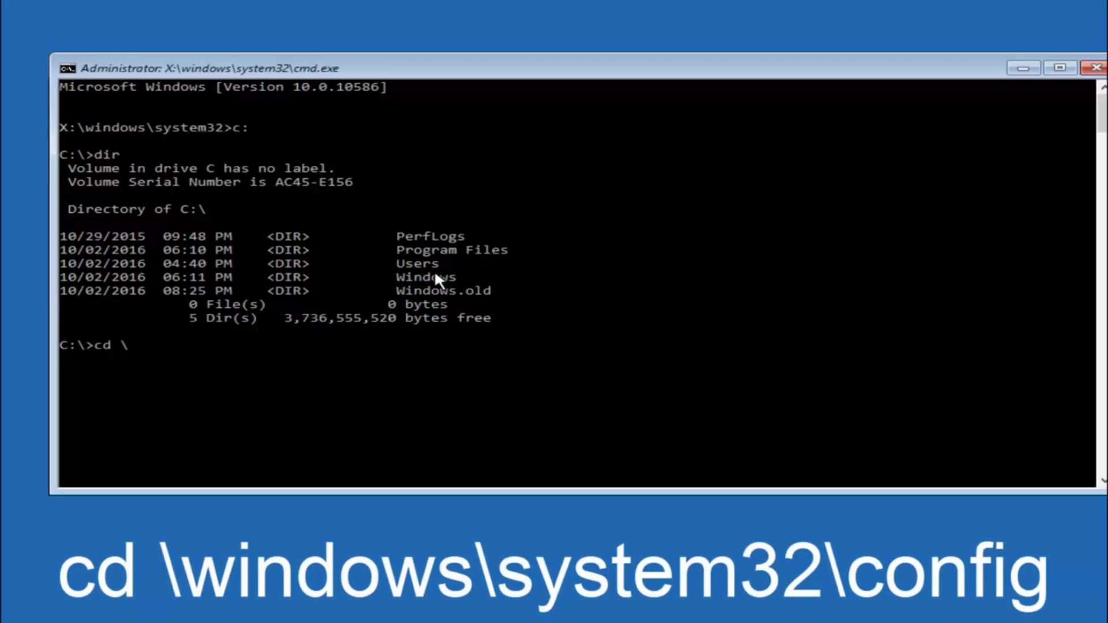
pyautogui.write('windows\\system32\\config')
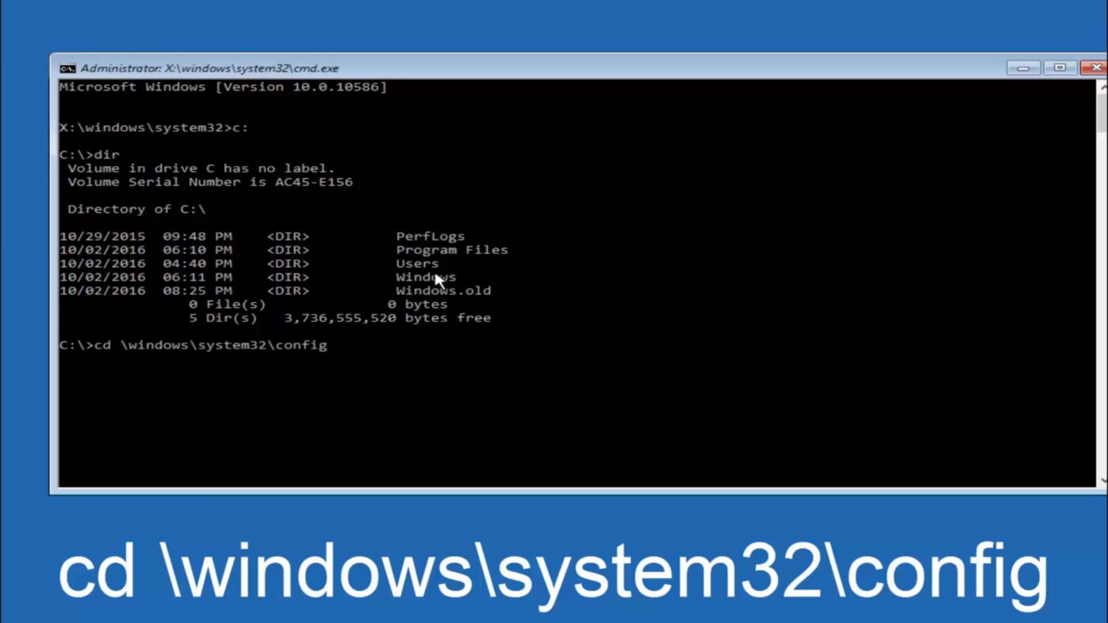
pyautogui.press('Return')
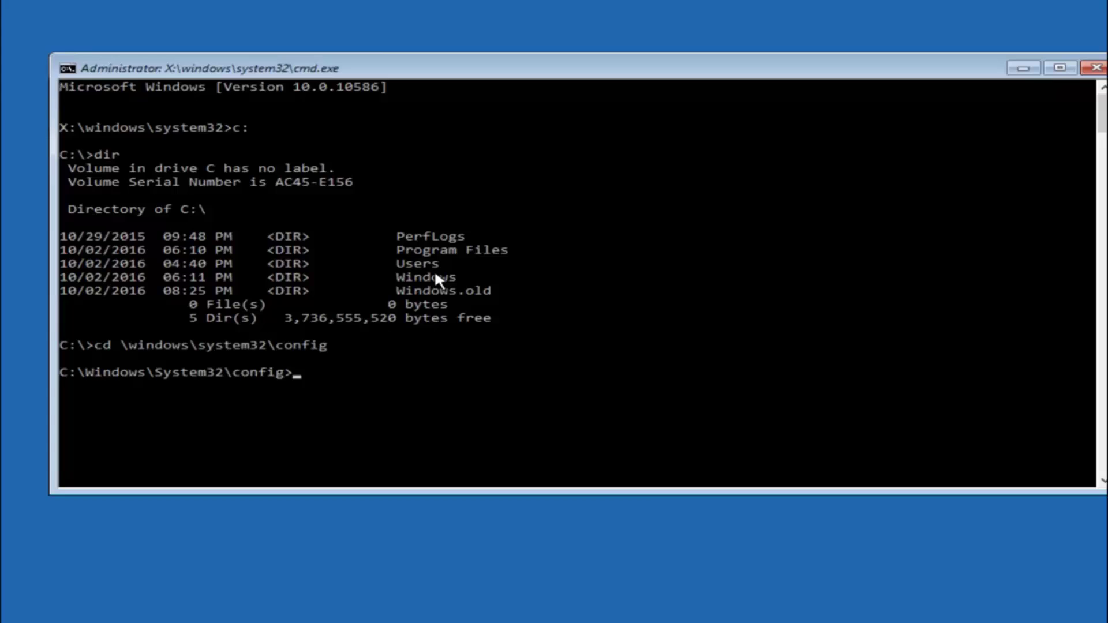
pyautogui.write('md ')
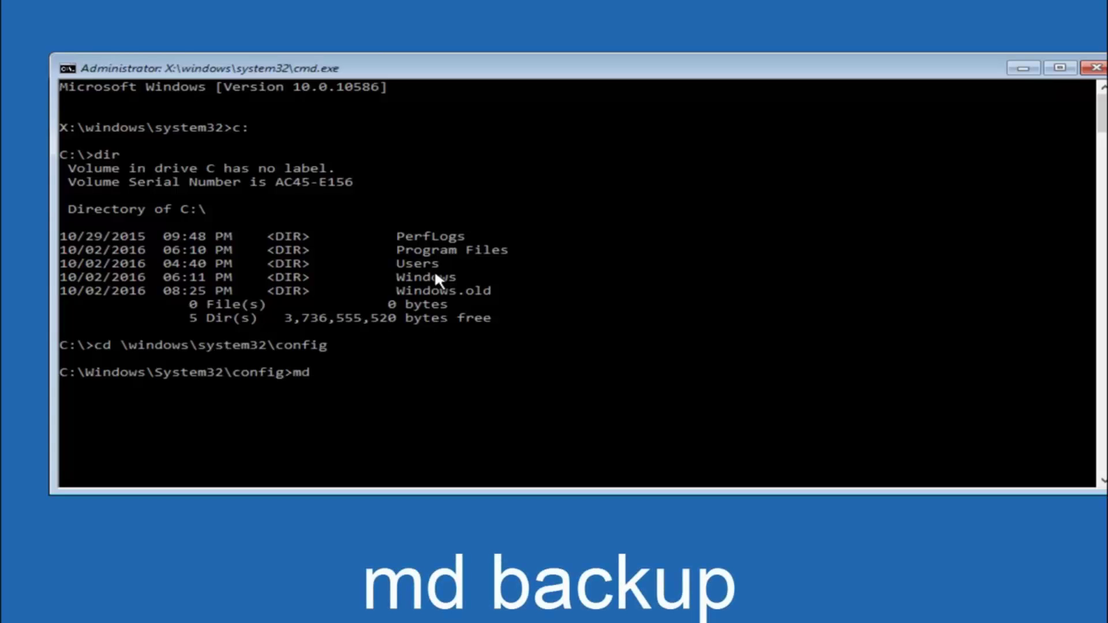
pyautogui.write('backup')
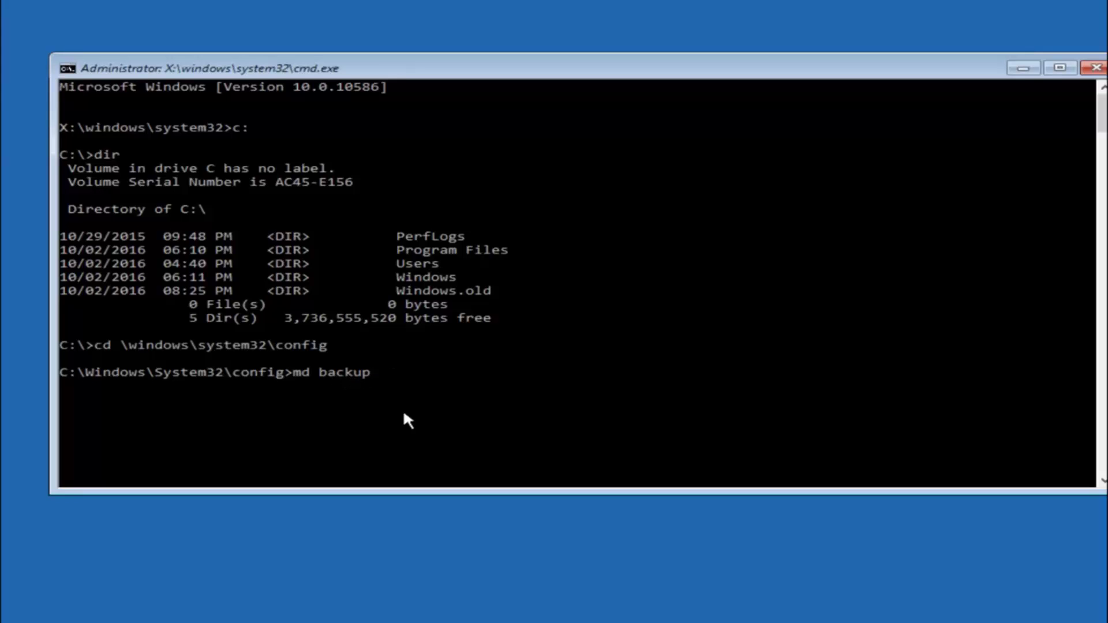
pyautogui.press('Return')
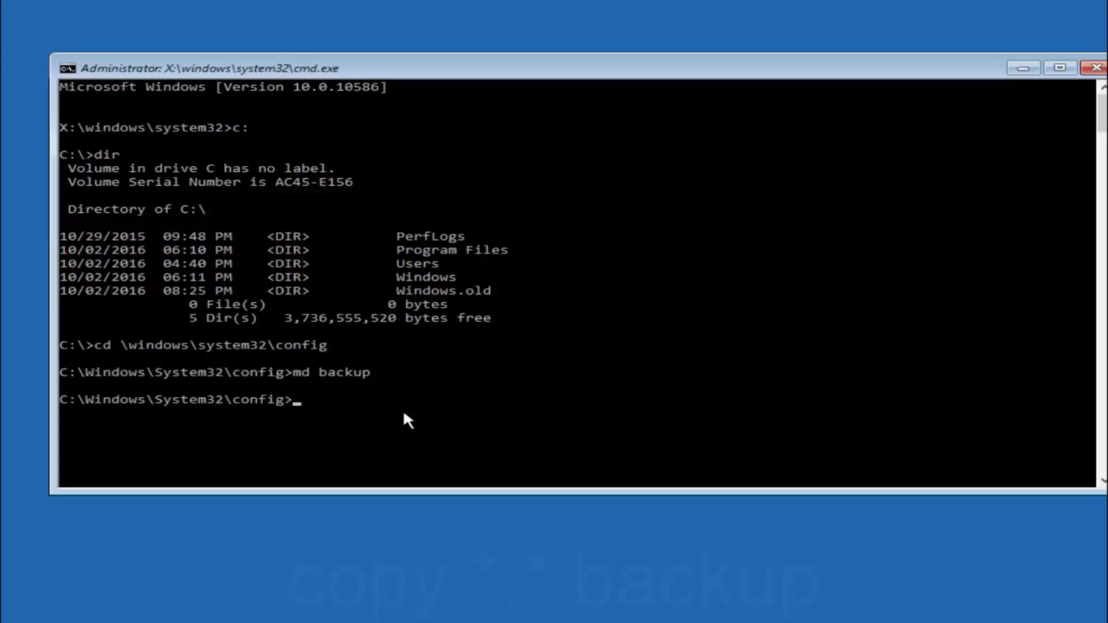
# Copy every config file into backup with 'copy *.* backup'.
pyautogui.write('copy')
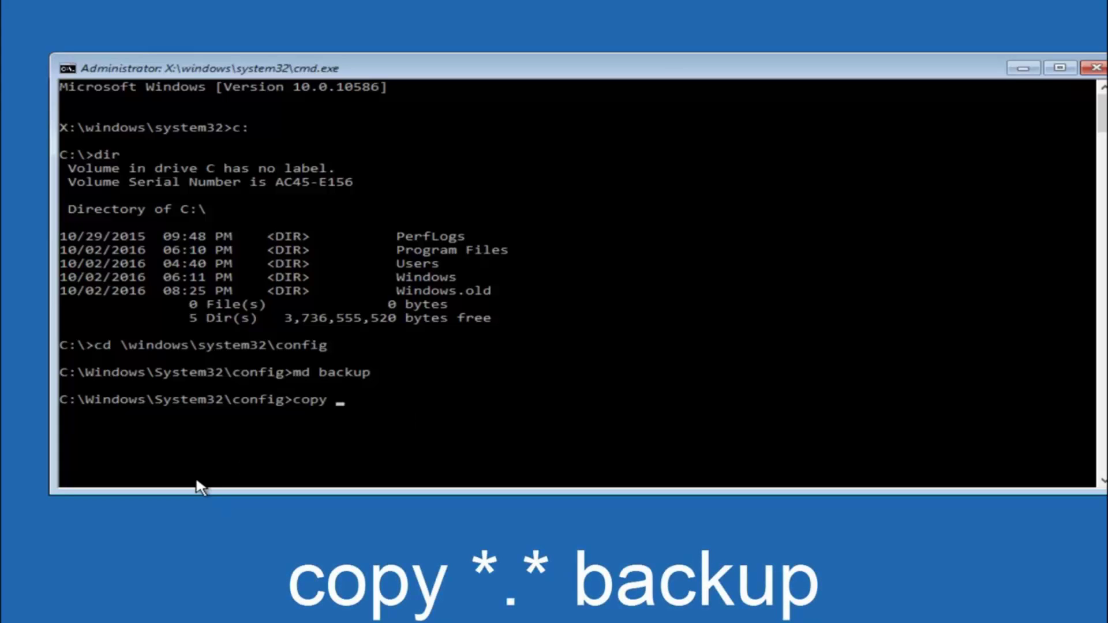
pyautogui.write(' *')
pyautogui.write('.')
pyautogui.write('*')
pyautogui.write(' backup')
pyautogui.press('Return')
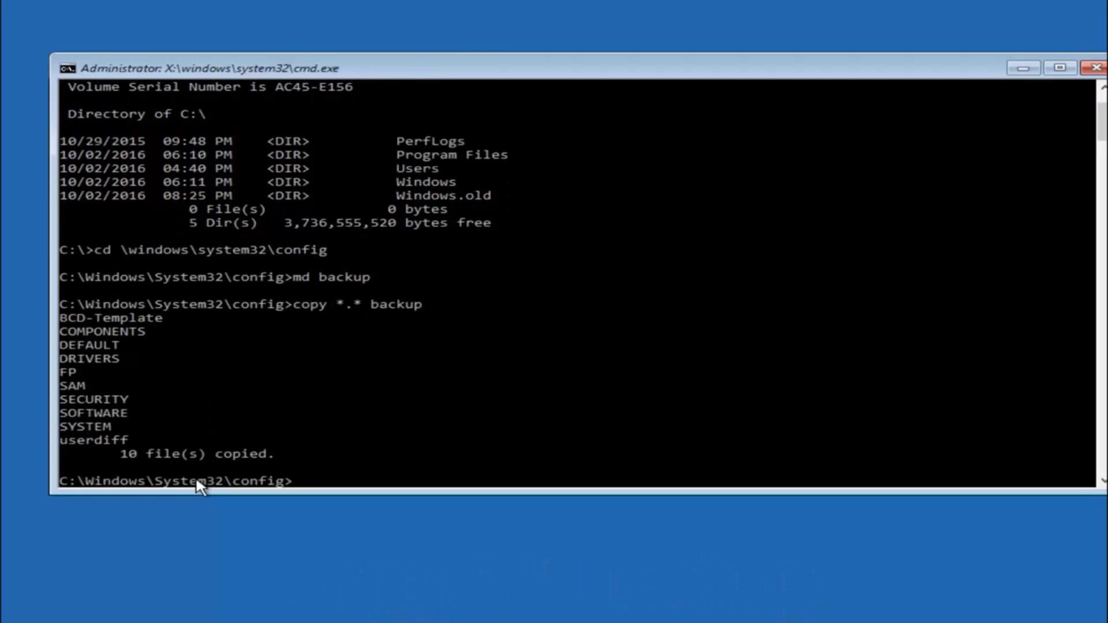
# Enter the RegBack folder and list its five 0-byte hive files.
pyautogui.write('cd')
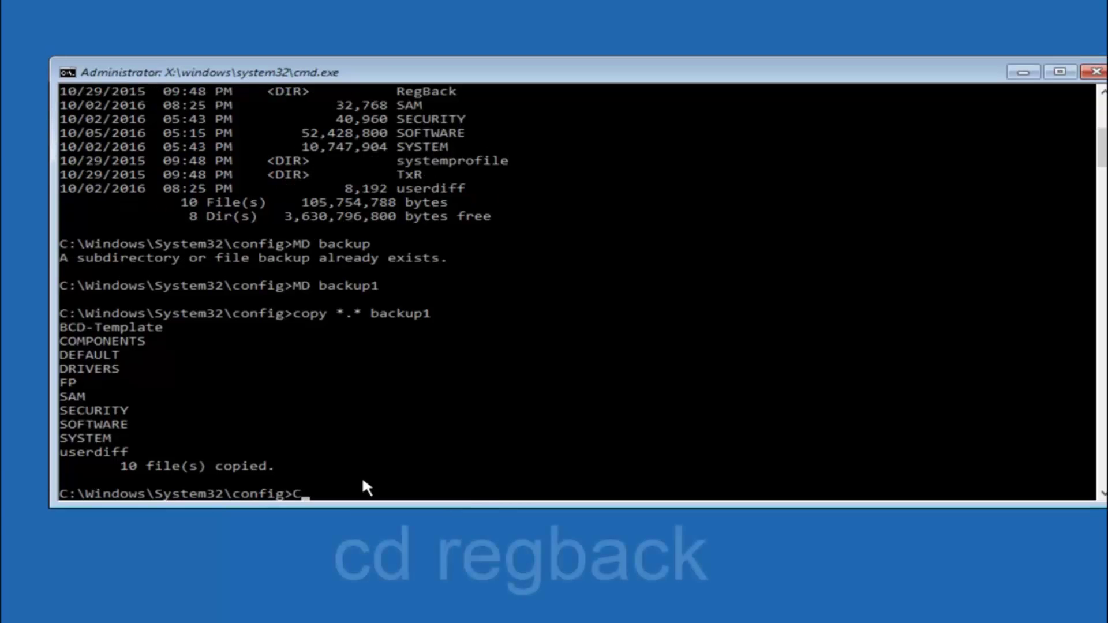
pyautogui.write(' regba')
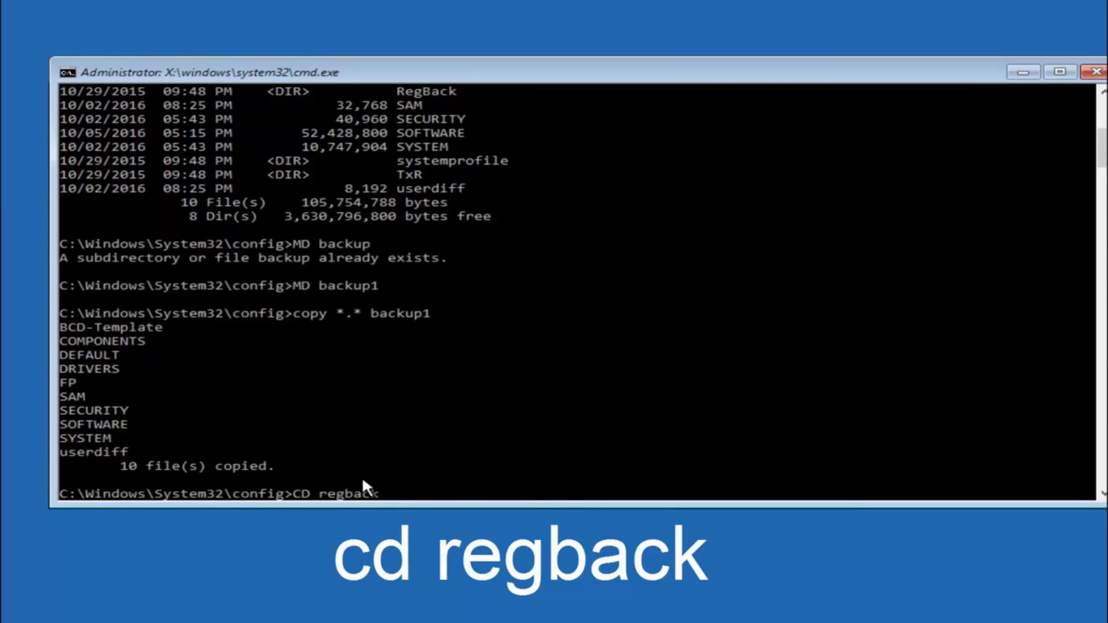
pyautogui.write('ck')
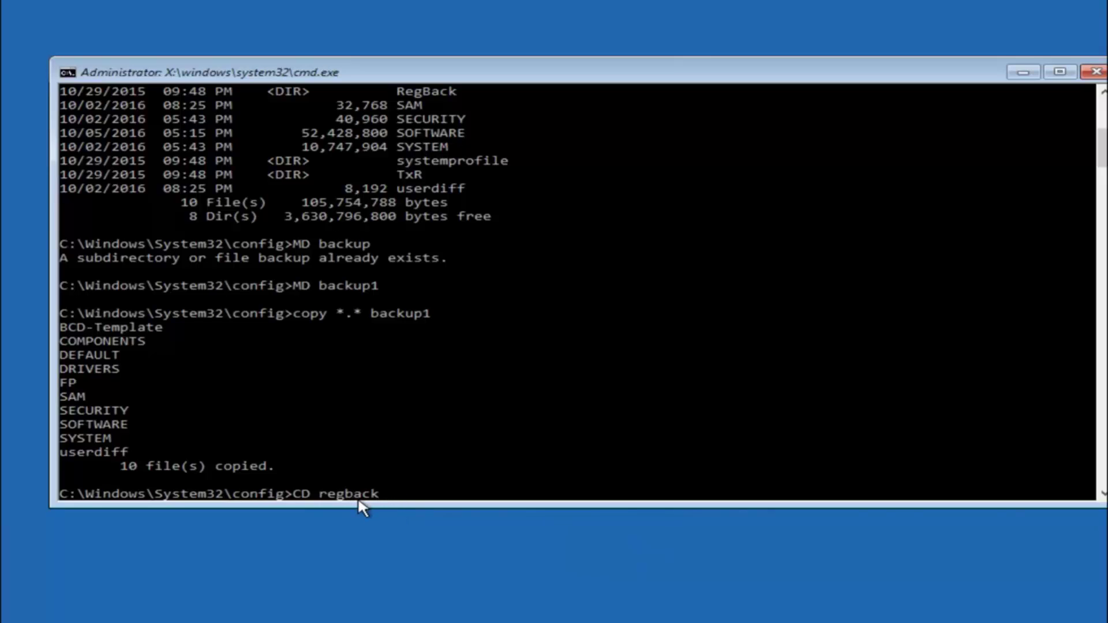
pyautogui.press('Return')
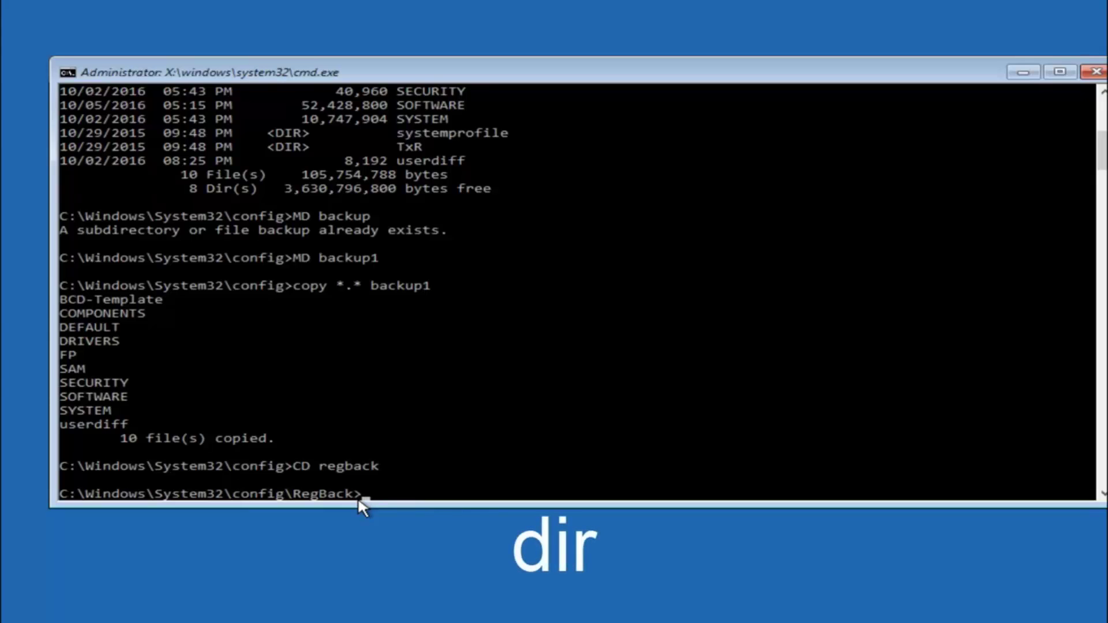
pyautogui.write('dir')
pyautogui.press('Return')
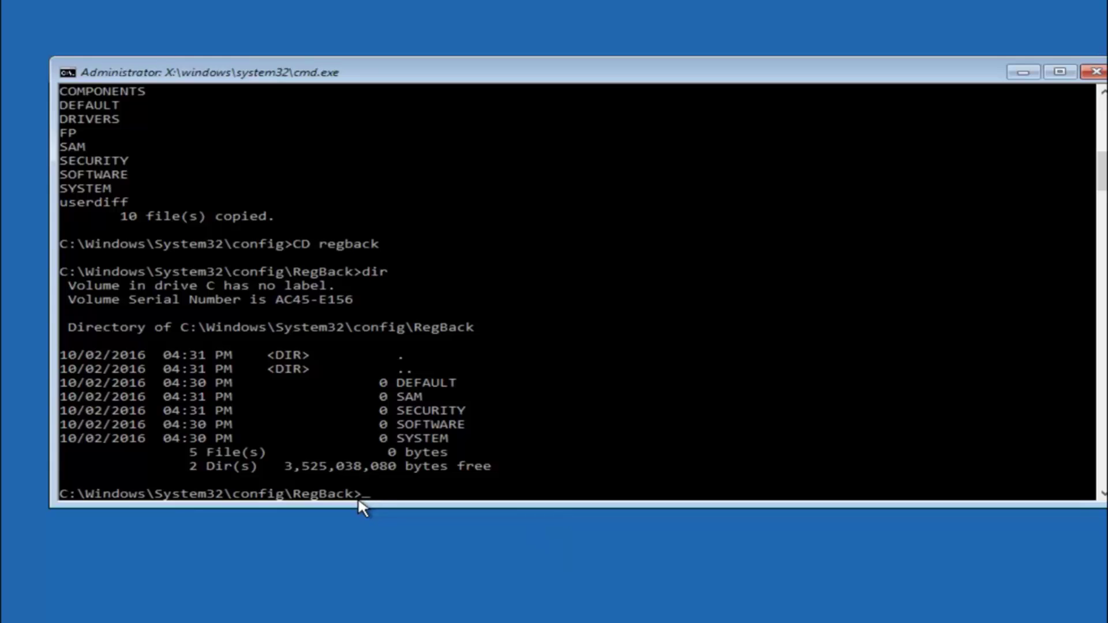
# Copy the RegBack hives up into config with 'copy *.* ..', overwriting All.
pyautogui.write('copy')
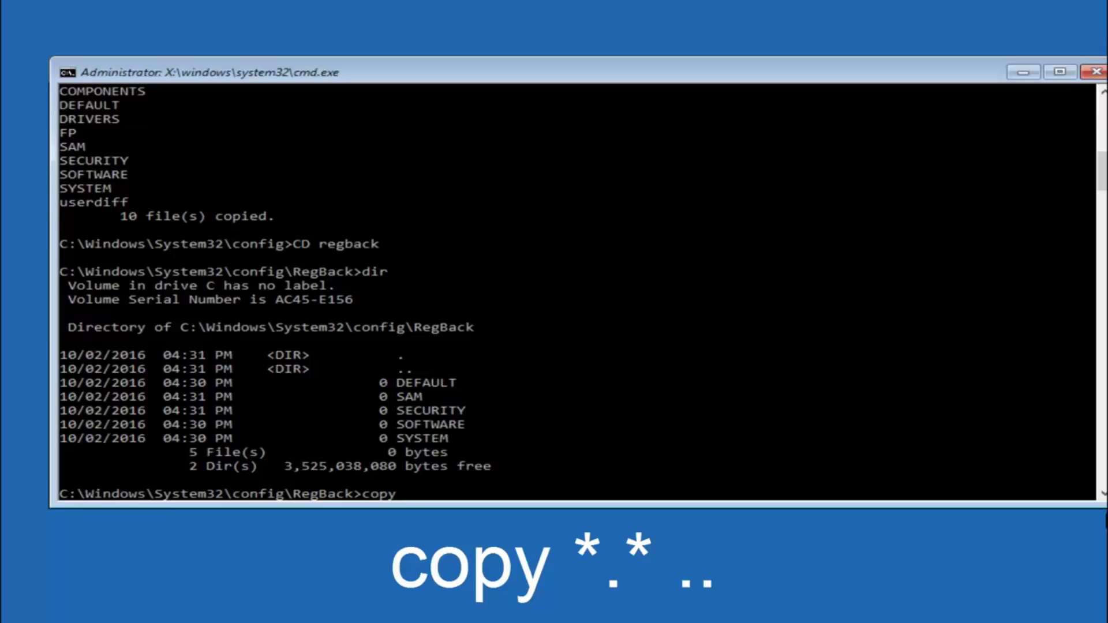
pyautogui.click(411, 496)
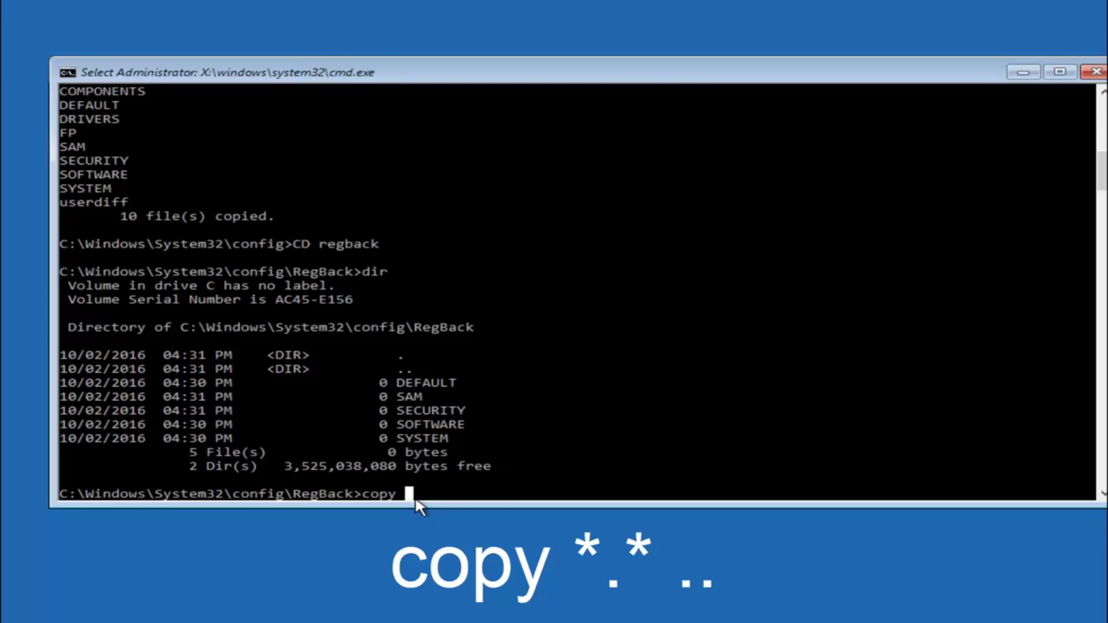
pyautogui.write('*')
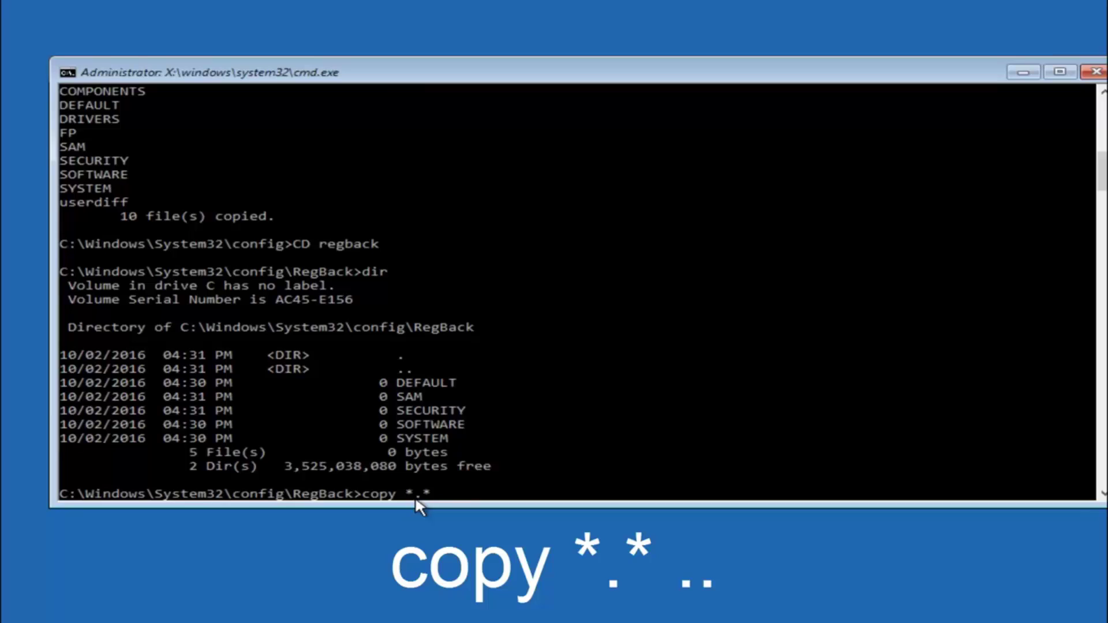
pyautogui.write(' ..')
pyautogui.press('Return')
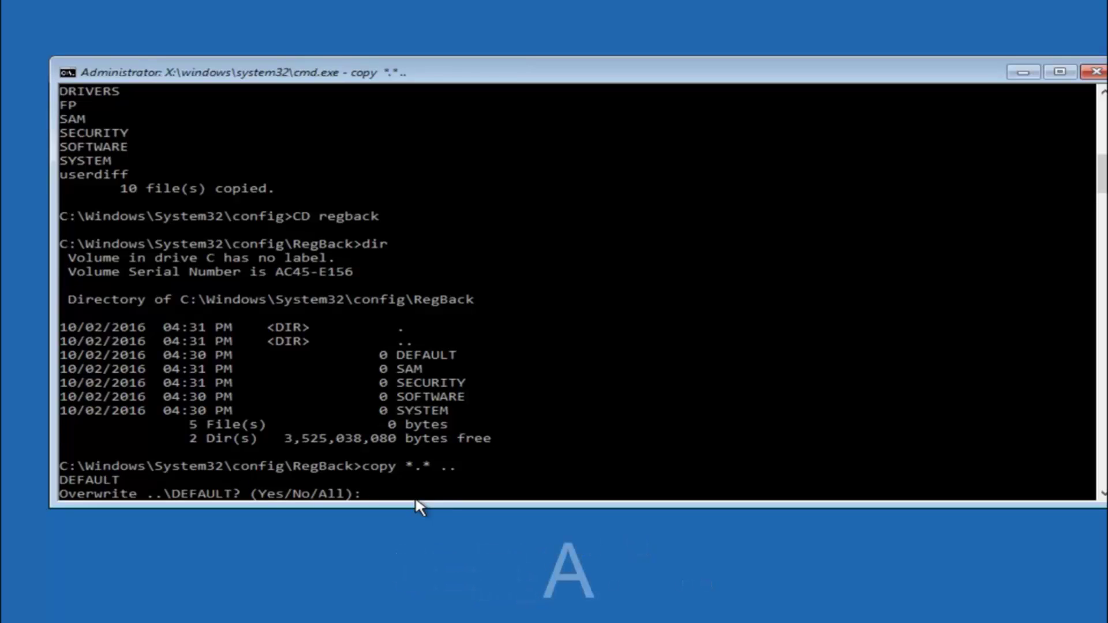
pyautogui.write('A')
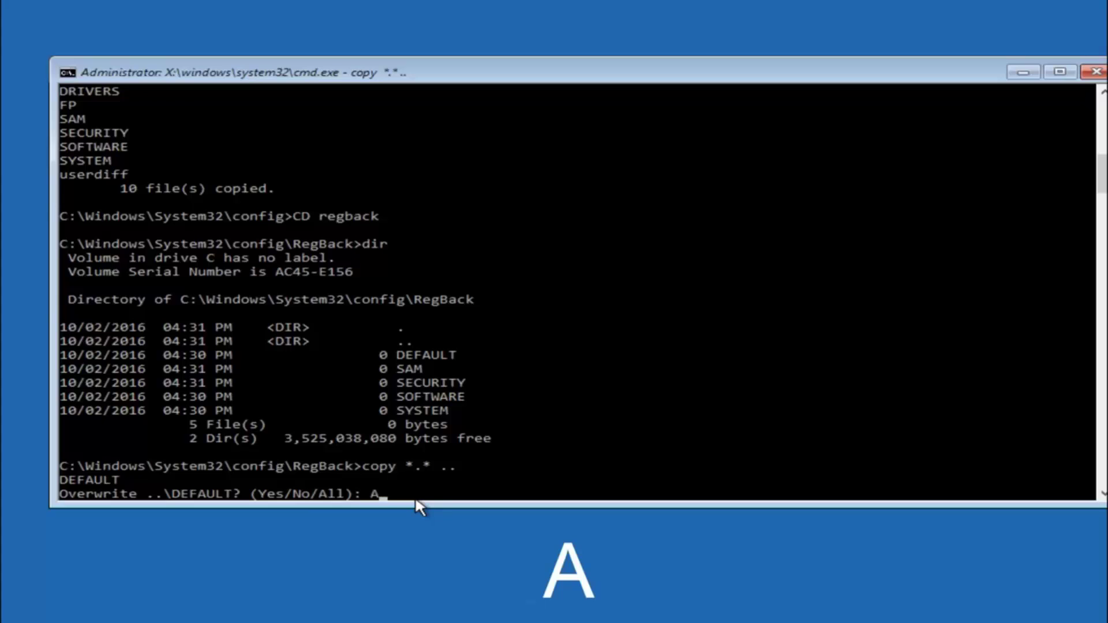
pyautogui.press('Return')
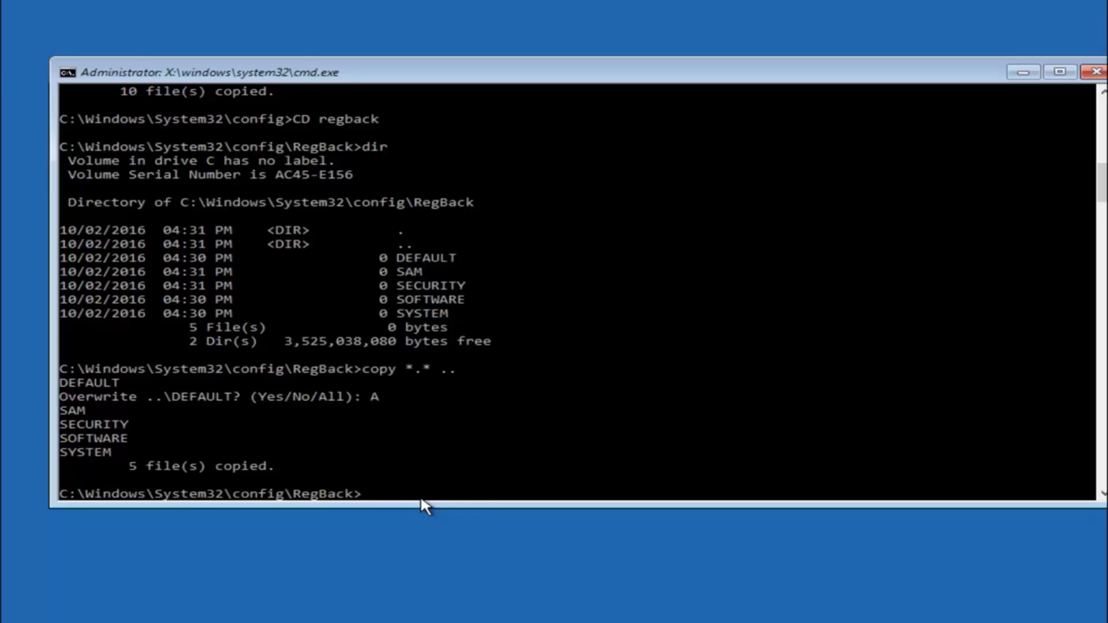
# Close the Command Prompt window, returning to the Choose an option menu.
pyautogui.click(1096, 71)
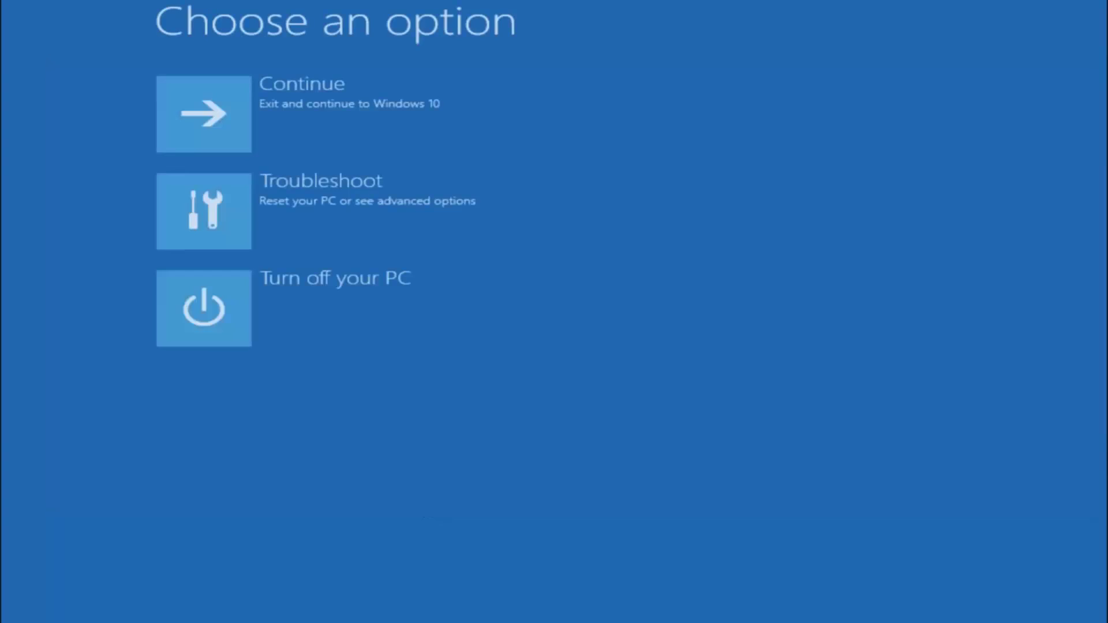